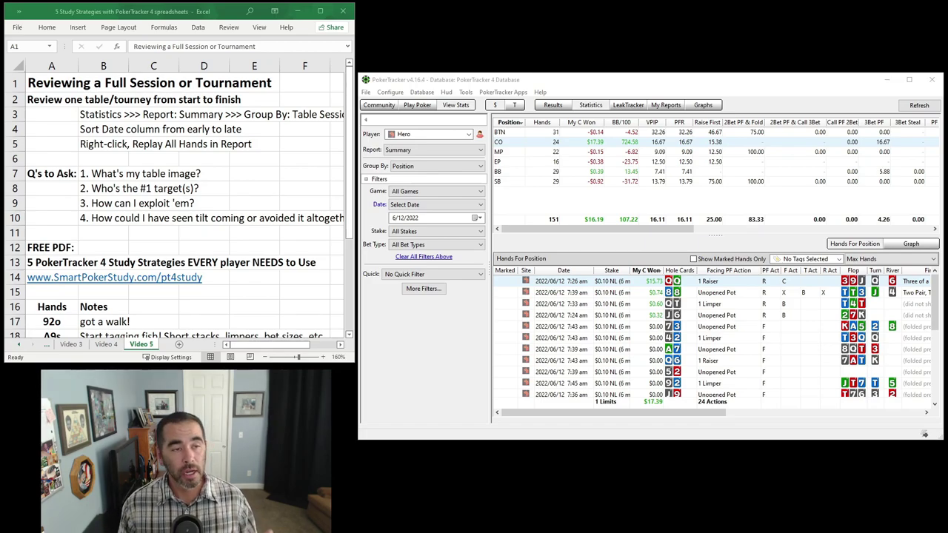
Step: Bring up the review checklist, note the FREE PDF, and tick the review-one-table/tourney step
{"action": "left_click", "coordinate": [69, 83]}
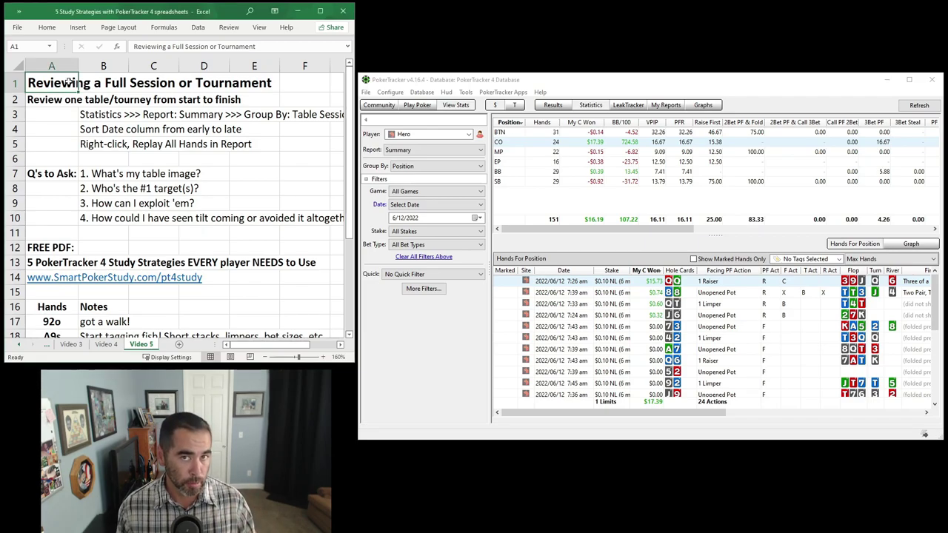
{"action": "left_click", "coordinate": [65, 248]}
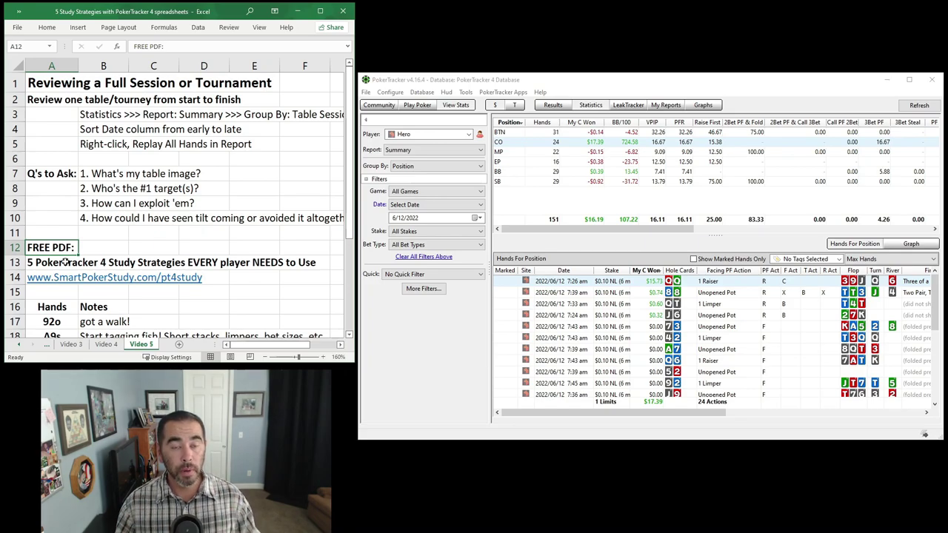
{"action": "left_click", "coordinate": [56, 104]}
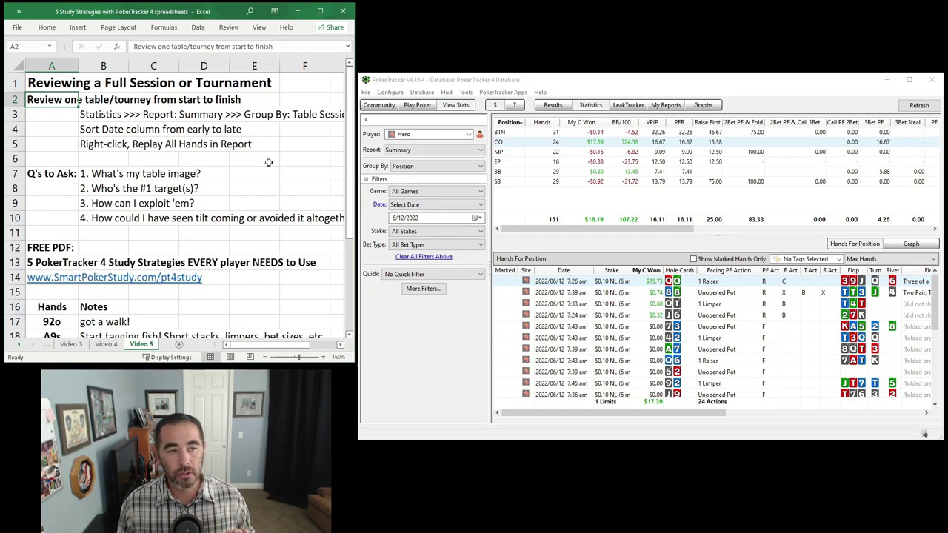
Step: Group the summary statistics by Table Session, listing five sessions from 6/12/2022 totalling 151 hands
{"action": "left_click", "coordinate": [110, 116]}
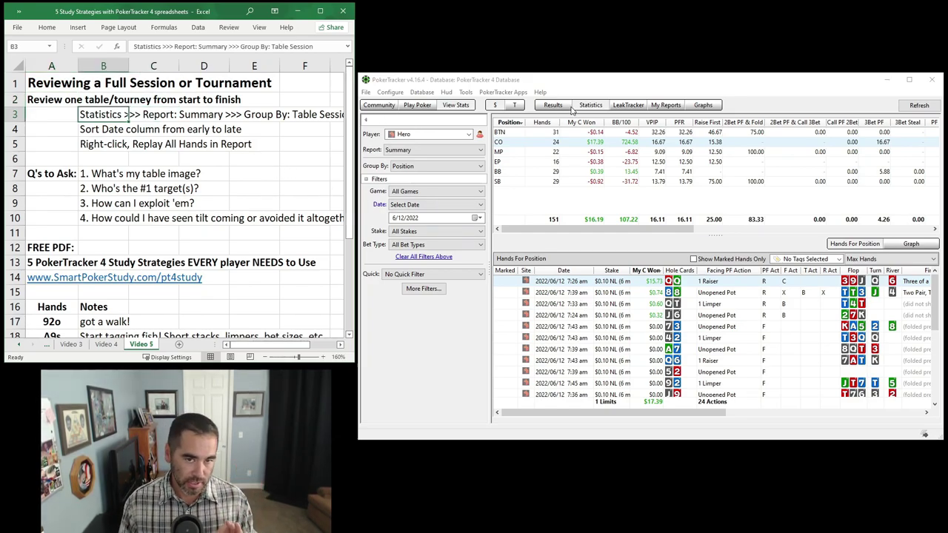
{"action": "left_click", "coordinate": [419, 166]}
{"action": "left_click", "coordinate": [511, 181]}
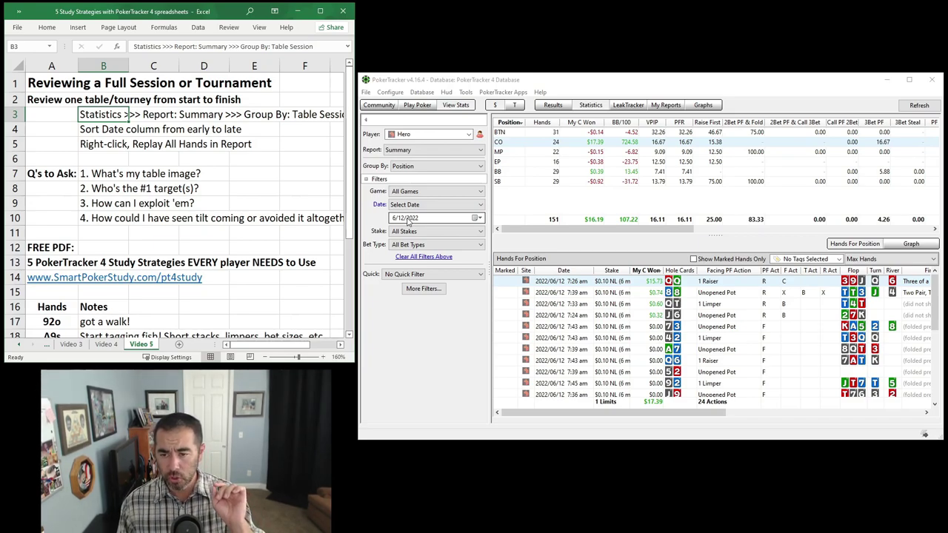
{"action": "left_click", "coordinate": [397, 168]}
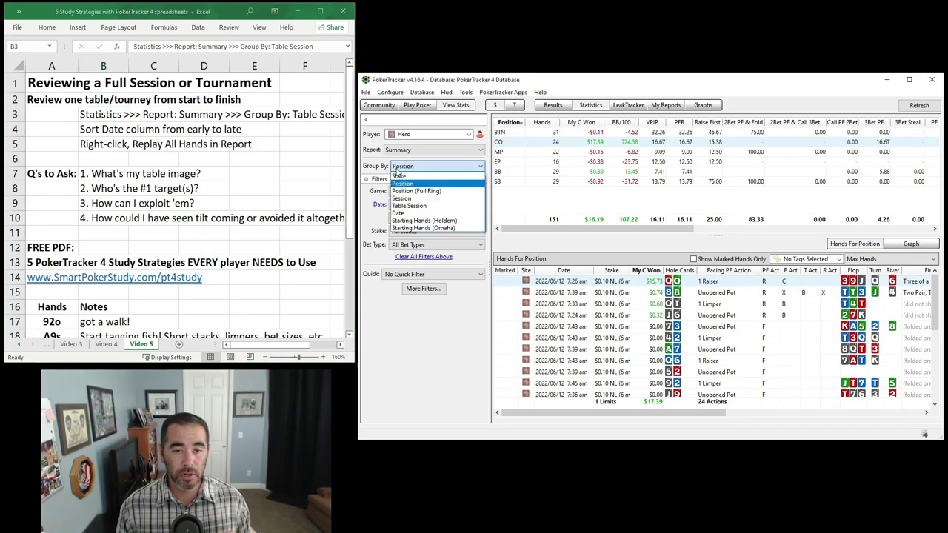
{"action": "left_click", "coordinate": [406, 210]}
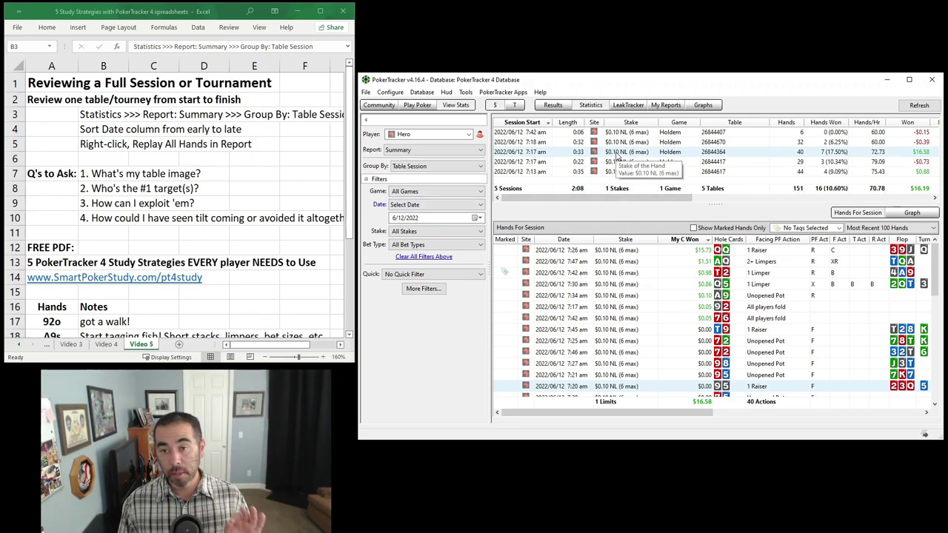
Step: Sort the 40-hand session's hands by date so the 7:17 am hand comes first
{"action": "left_click", "coordinate": [103, 133]}
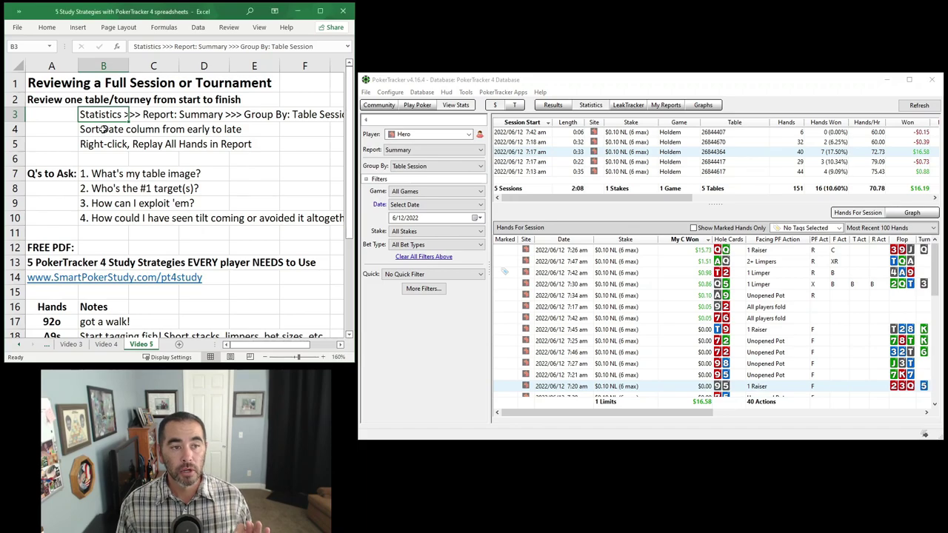
{"action": "left_click", "coordinate": [111, 131]}
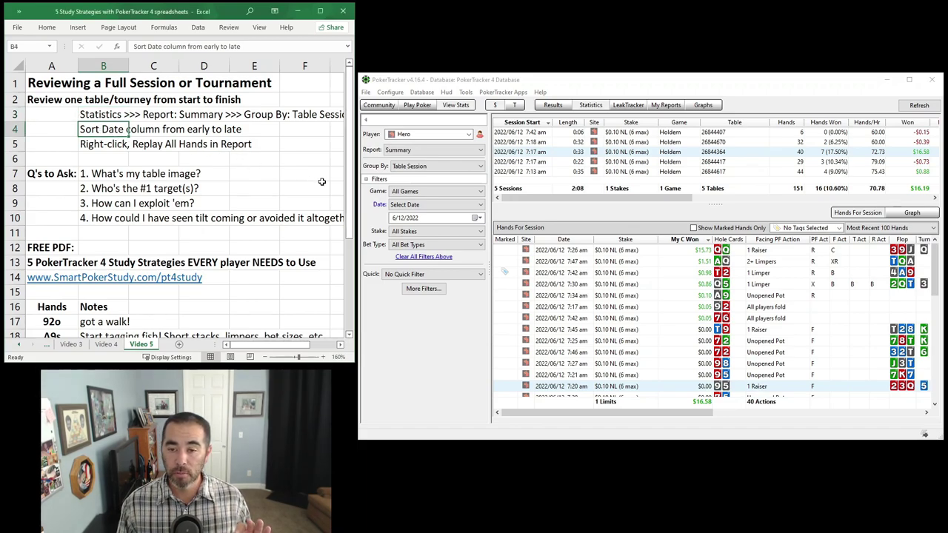
{"action": "left_click", "coordinate": [565, 239]}
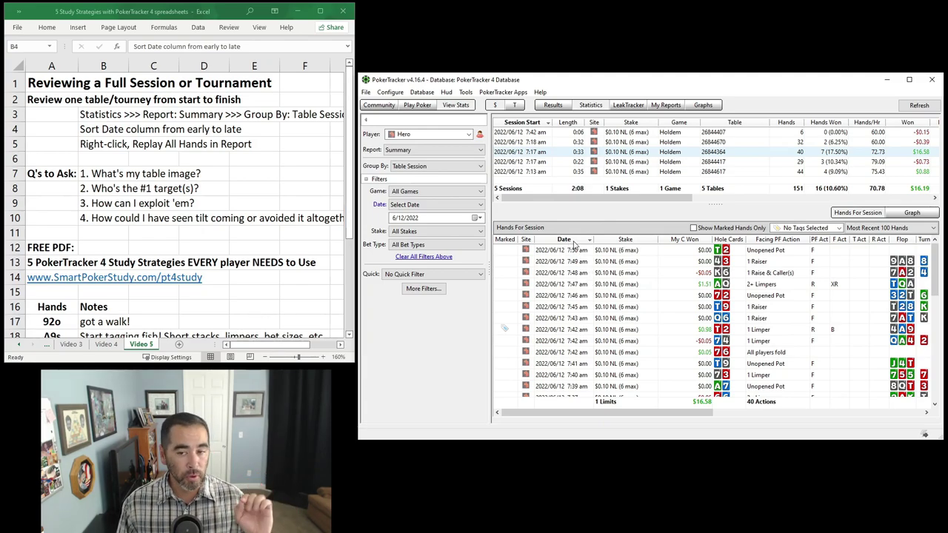
{"action": "left_click", "coordinate": [574, 241]}
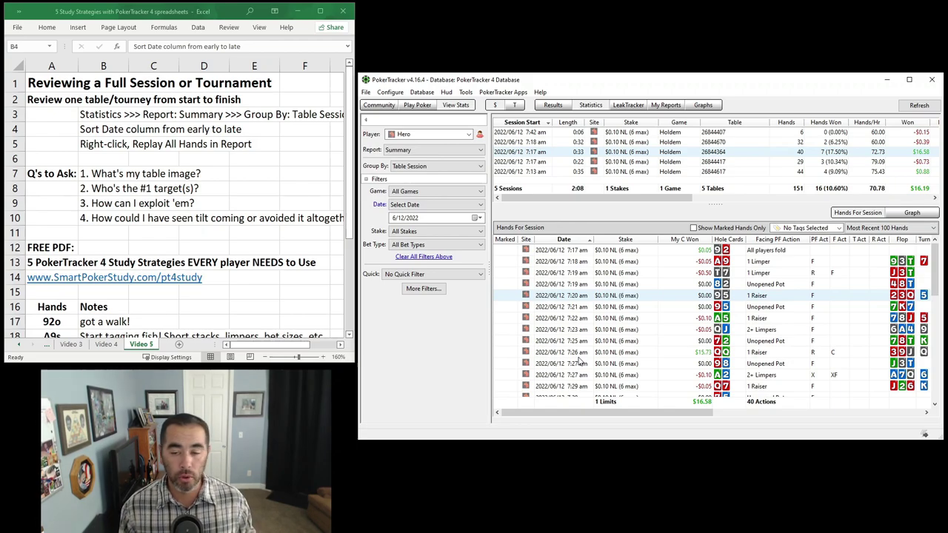
{"action": "left_click", "coordinate": [123, 145]}
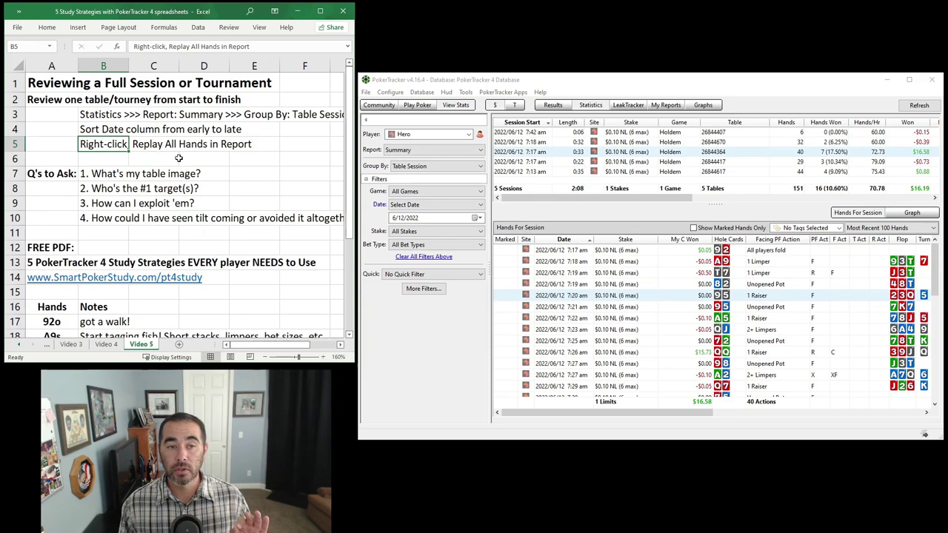
{"action": "right_click", "coordinate": [606, 320]}
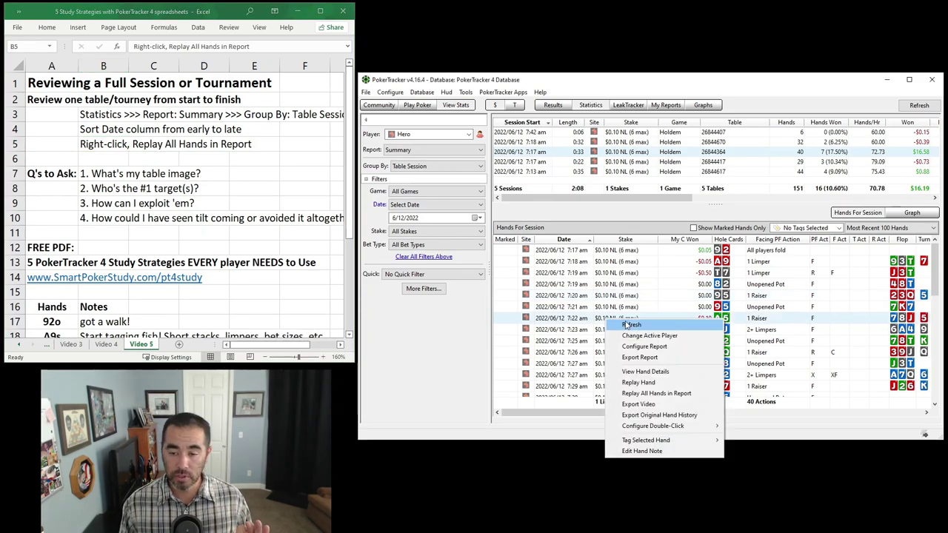
{"action": "left_click", "coordinate": [641, 395]}
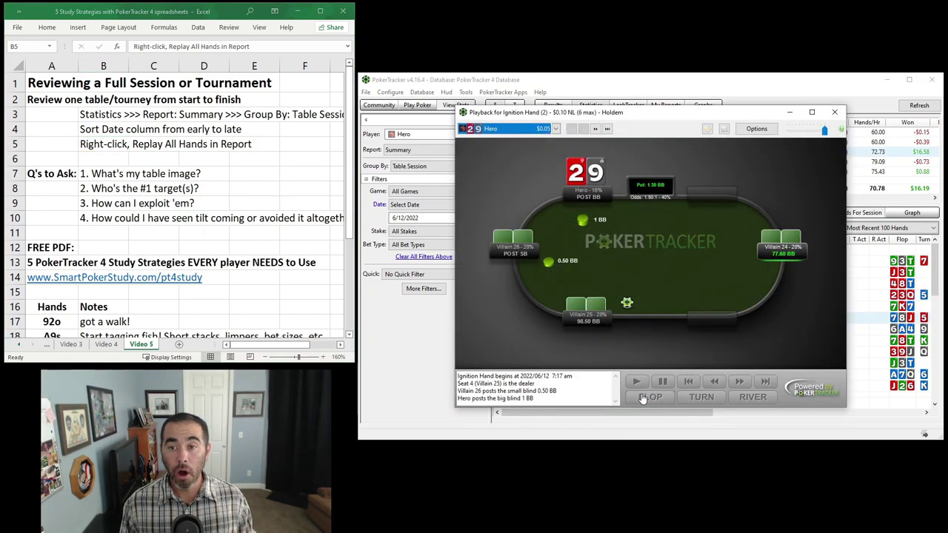
{"action": "left_click_drag", "start_coordinate": [595, 115], "coordinate": [677, 279]}
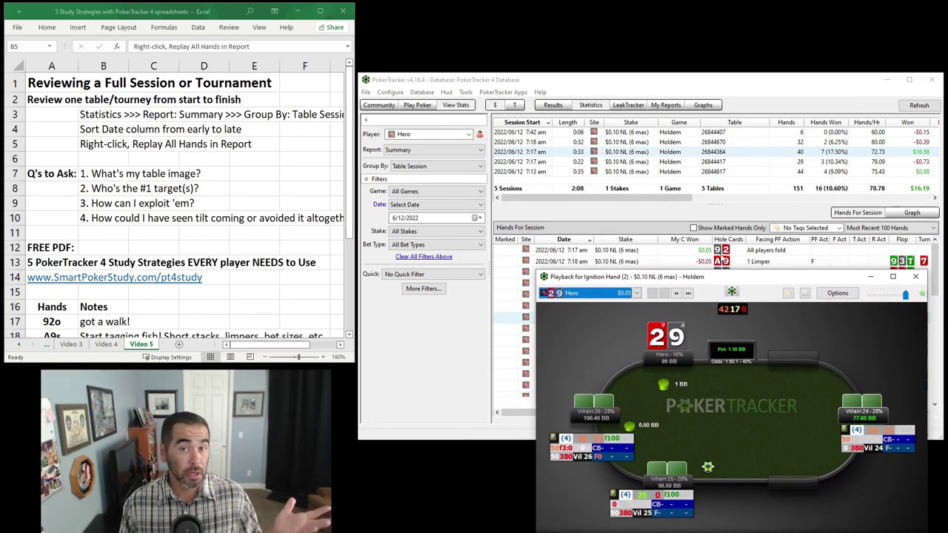
{"action": "left_click_drag", "start_coordinate": [707, 279], "coordinate": [554, 94]}
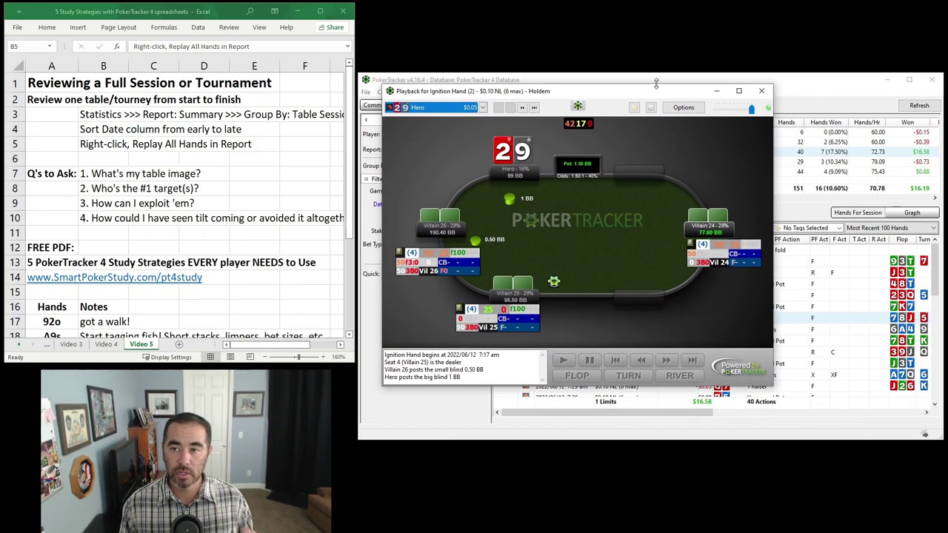
{"action": "left_click", "coordinate": [656, 84]}
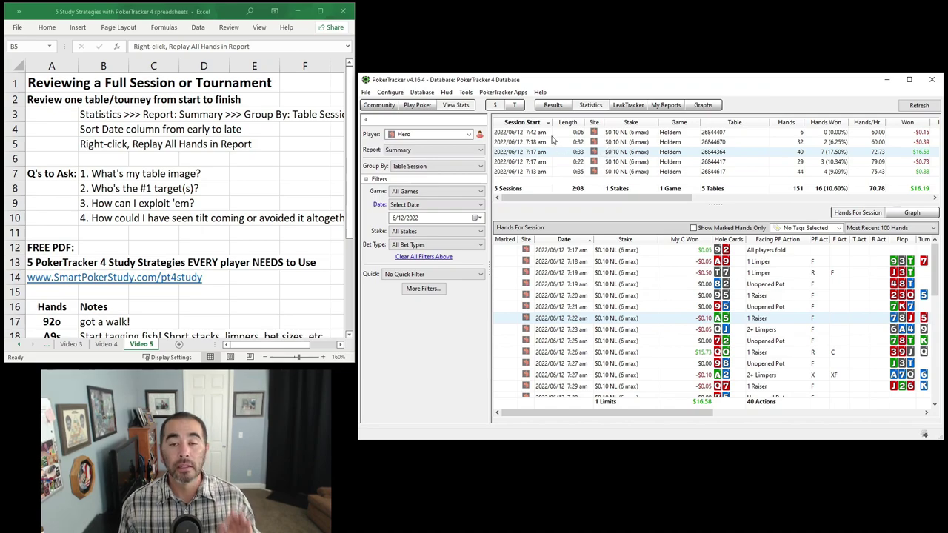
Step: Show tournament statistics for This Year on the tournament player's account, 1,036 hands total
{"action": "left_click", "coordinate": [518, 107]}
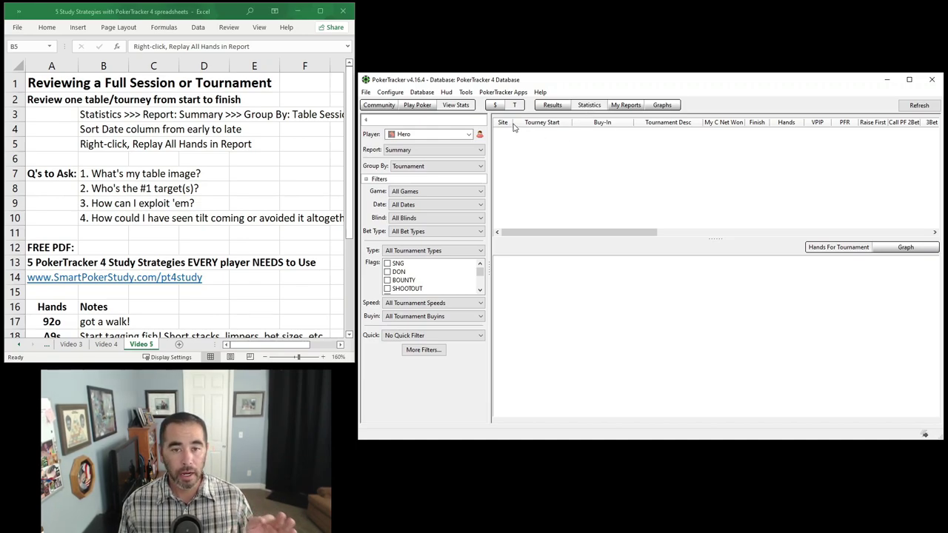
{"action": "left_click", "coordinate": [414, 205]}
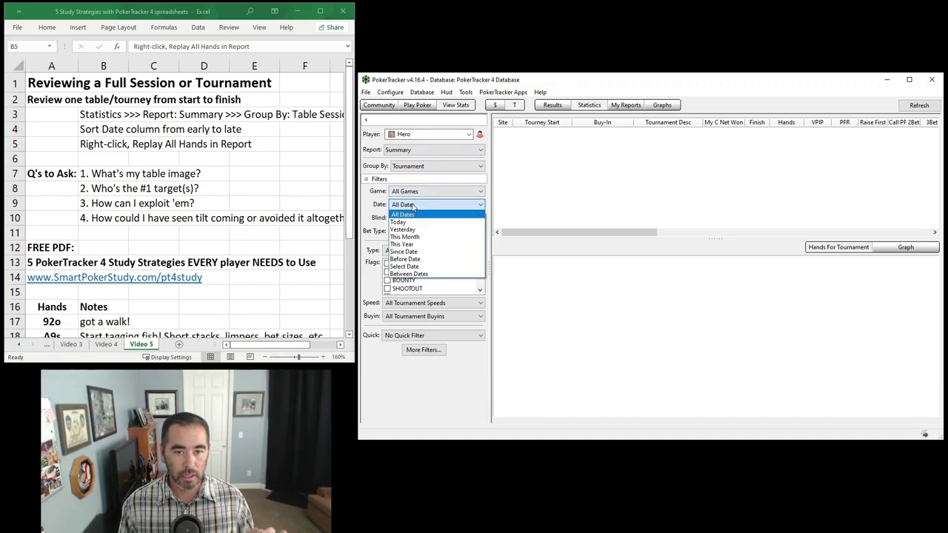
{"action": "left_click", "coordinate": [403, 244]}
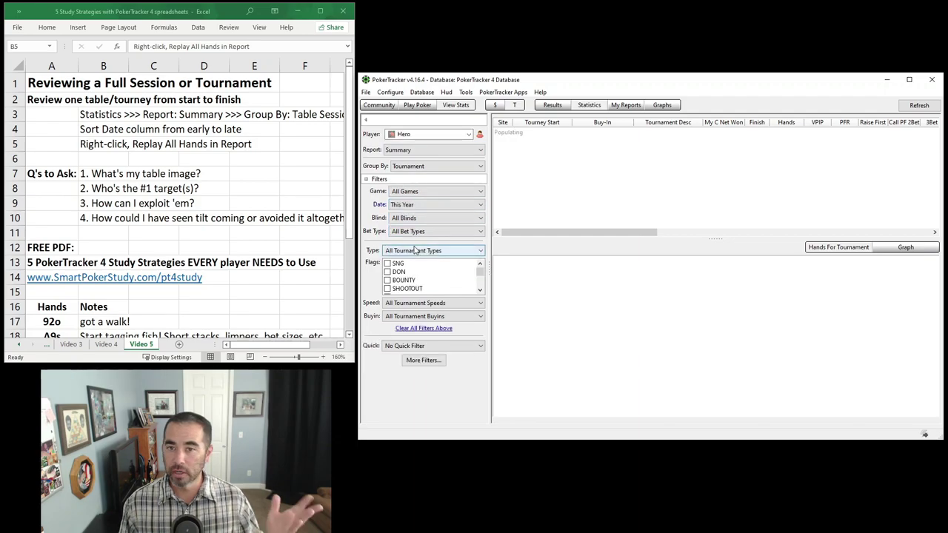
{"action": "left_click", "coordinate": [426, 134]}
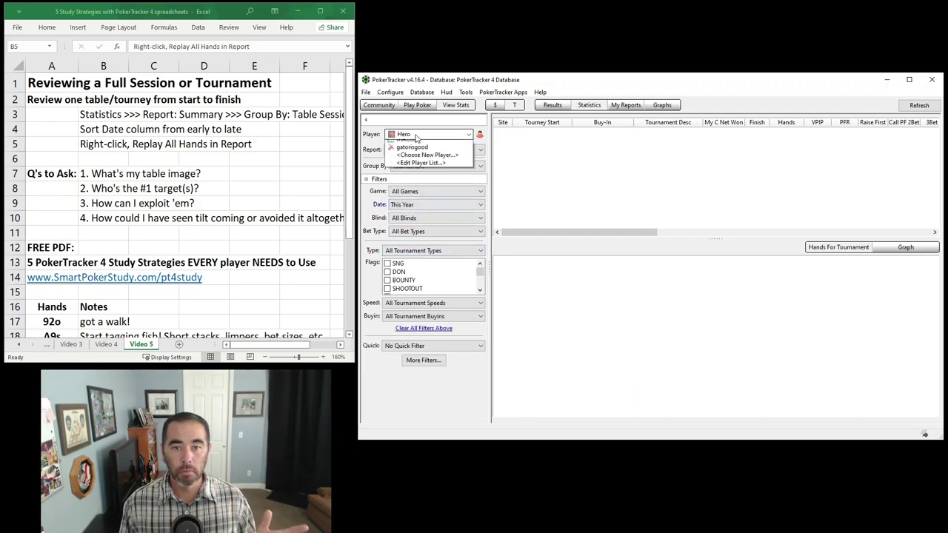
{"action": "left_click", "coordinate": [417, 156]}
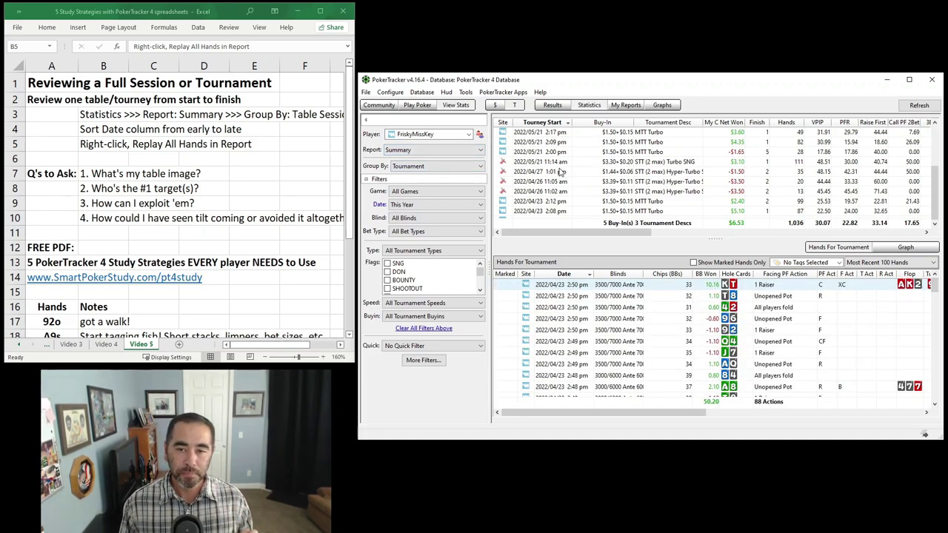
{"action": "left_click", "coordinate": [405, 167]}
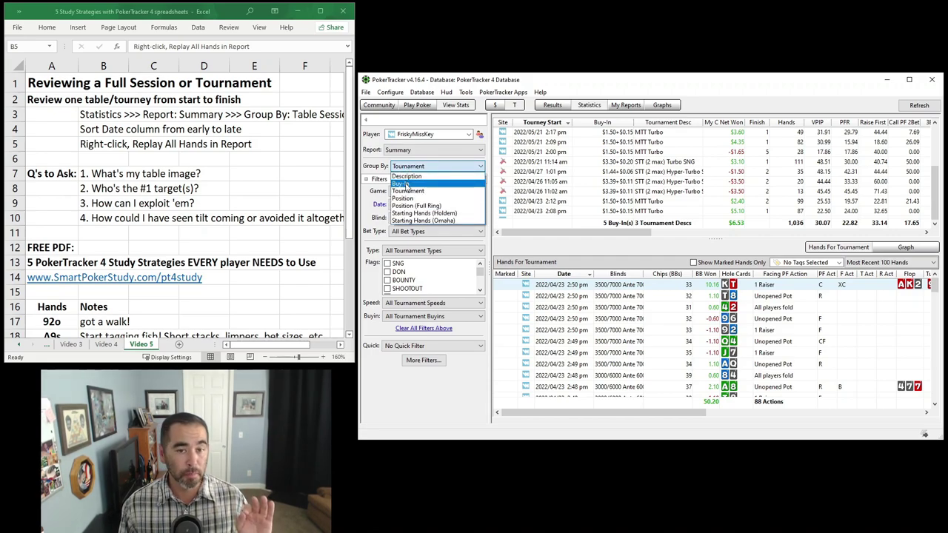
Step: Replay all hands of the 2022/05/21 2:00 pm tournament sorted earliest first
{"action": "left_click", "coordinate": [408, 191]}
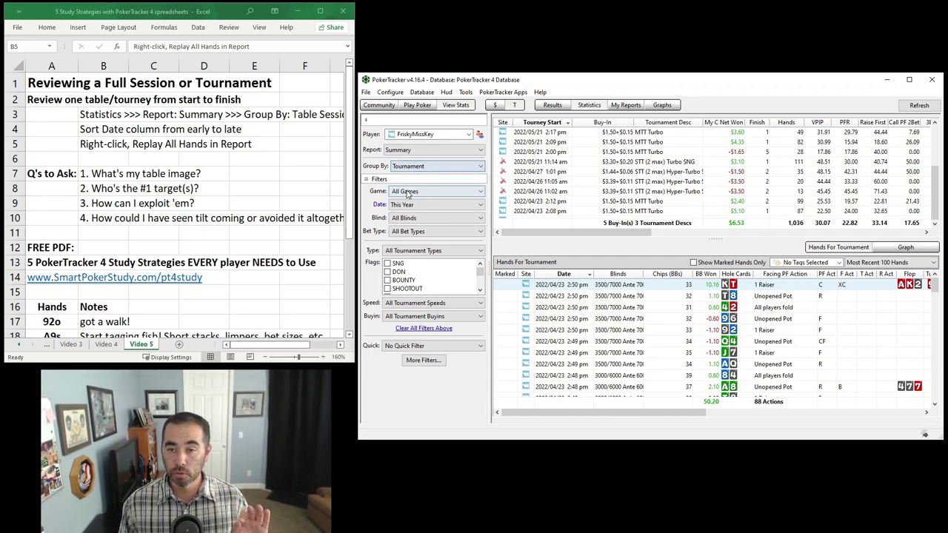
{"action": "left_click", "coordinate": [686, 153]}
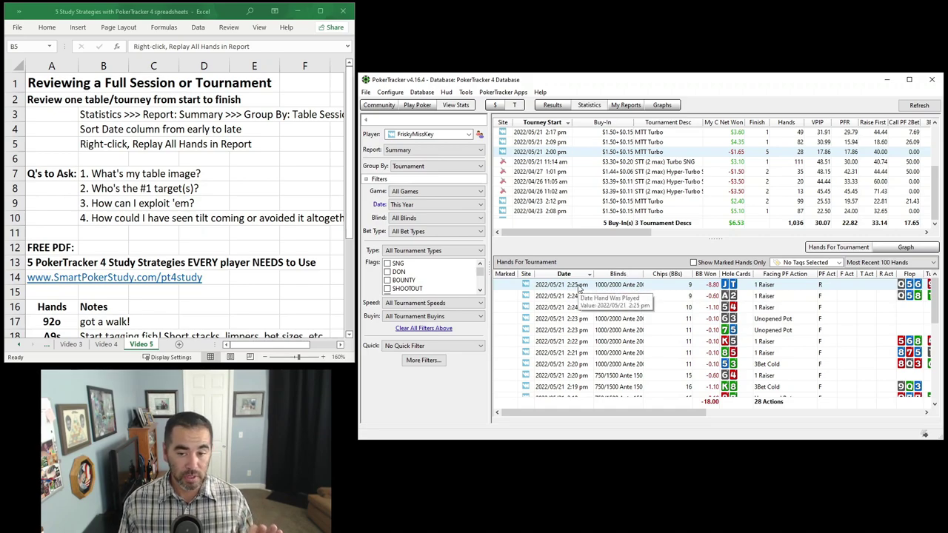
{"action": "left_click", "coordinate": [578, 276]}
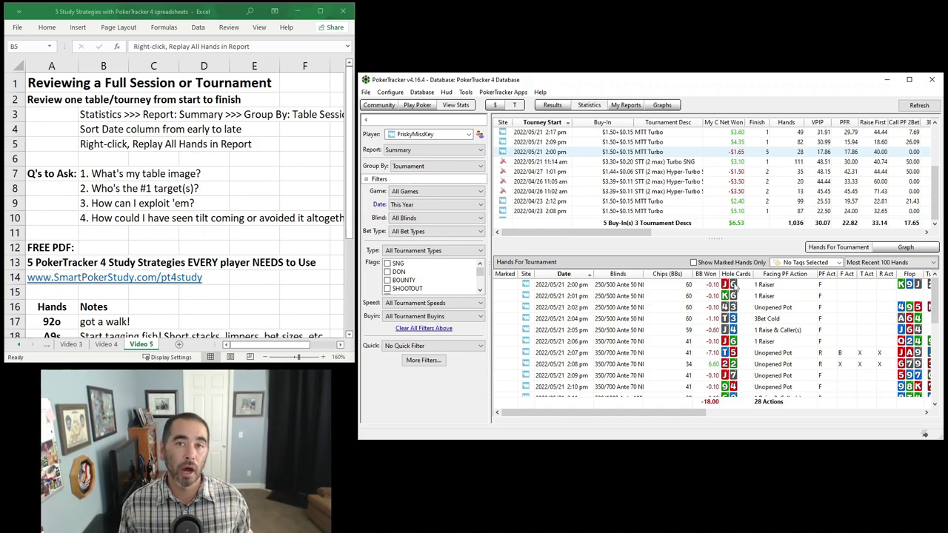
{"action": "right_click", "coordinate": [634, 319]}
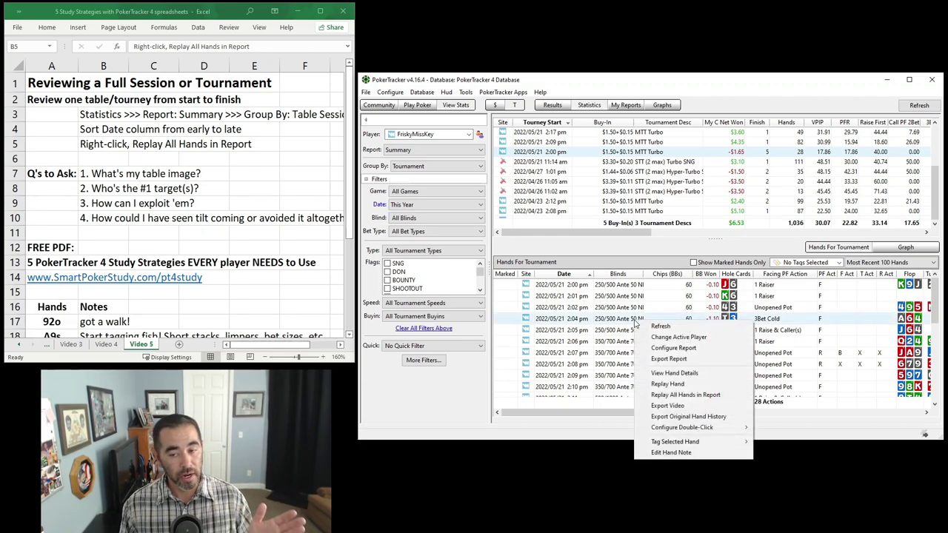
{"action": "left_click", "coordinate": [675, 395]}
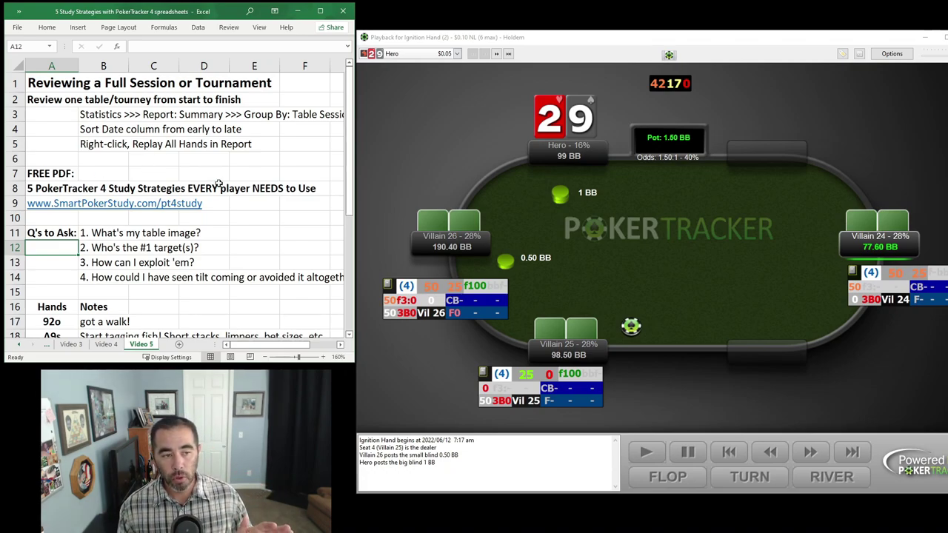
{"action": "left_click_drag", "start_coordinate": [88, 236], "coordinate": [92, 278]}
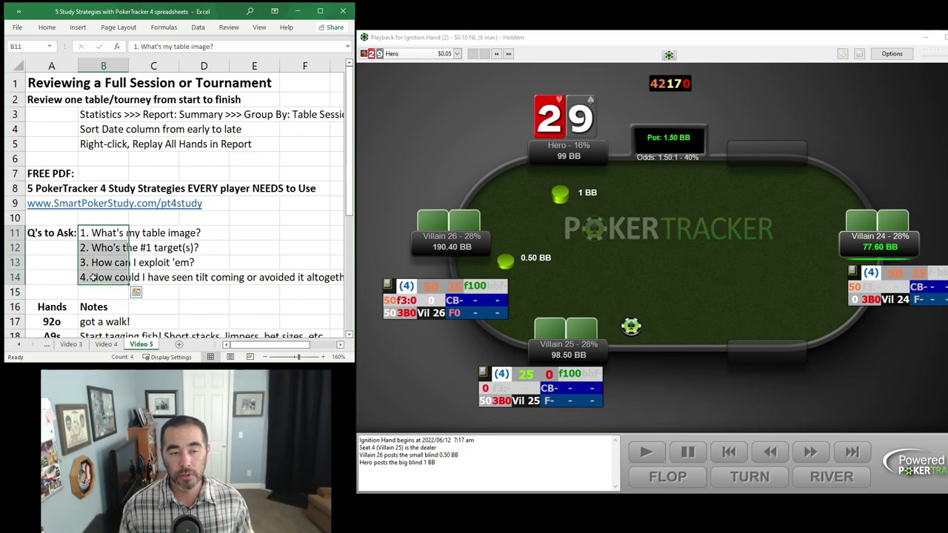
{"action": "left_click", "coordinate": [104, 234]}
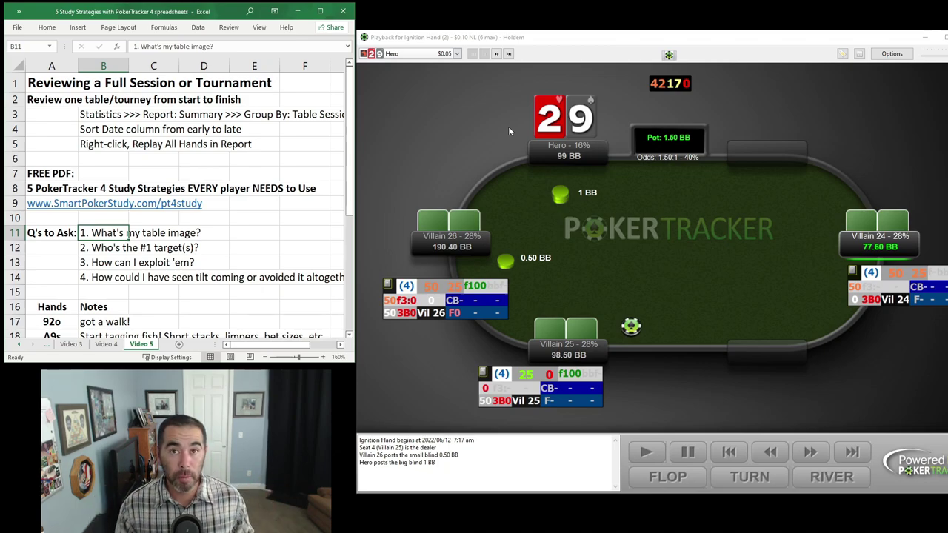
{"action": "left_click", "coordinate": [132, 249]}
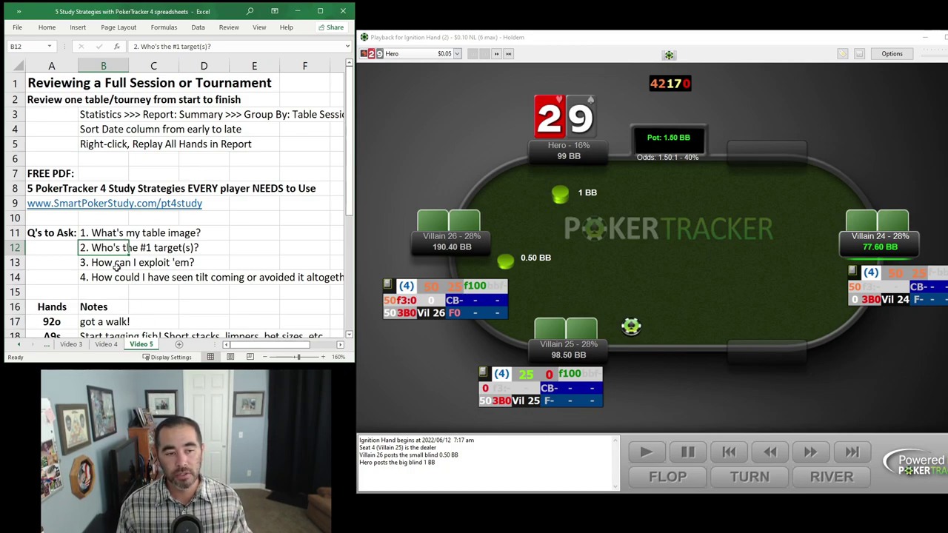
{"action": "left_click", "coordinate": [111, 263]}
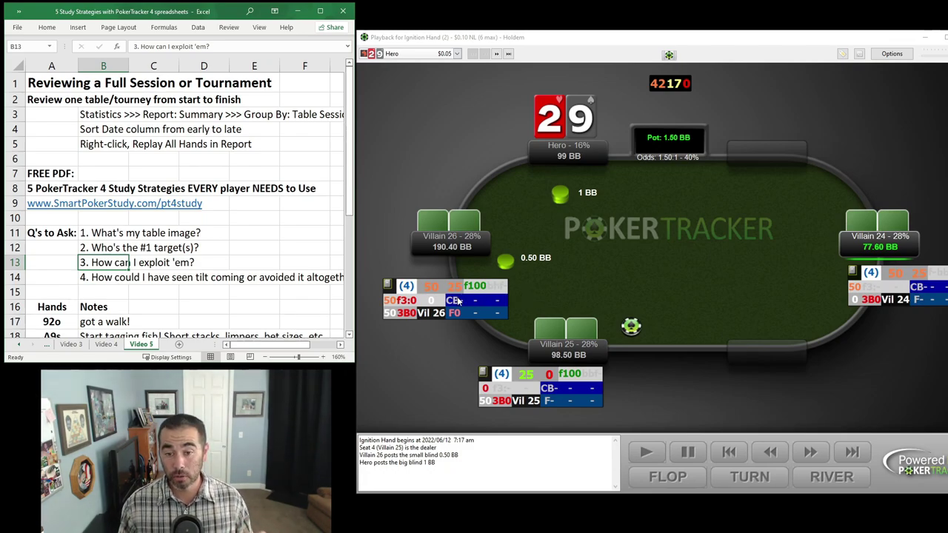
{"action": "mouse_move", "coordinate": [471, 303]}
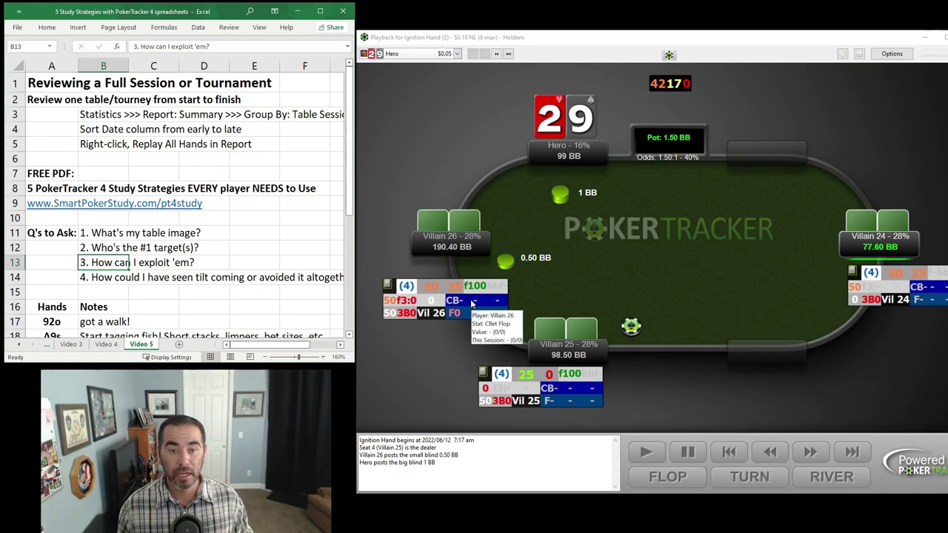
{"action": "left_click", "coordinate": [108, 282]}
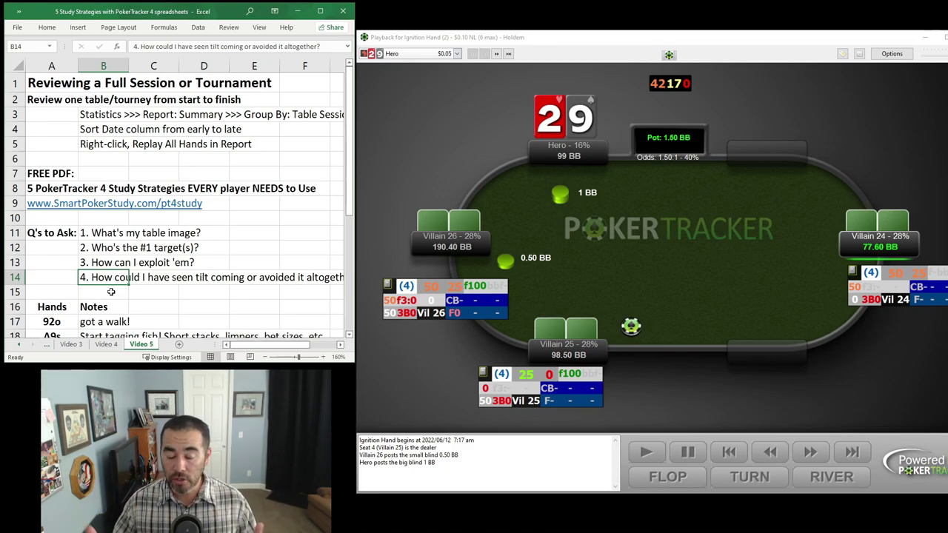
{"action": "left_click", "coordinate": [51, 322]}
{"action": "scroll", "coordinate": [67, 151], "scroll_direction": "down", "scroll_amount": 3}
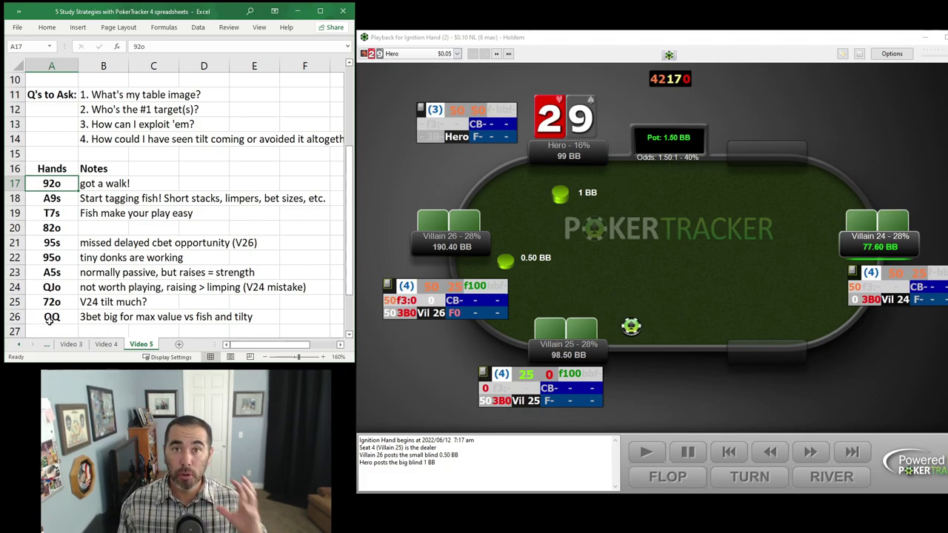
Step: Finish replaying the 92o hand and advance the replayer to the 7:18 am A9 hand
{"action": "left_click", "coordinate": [596, 271]}
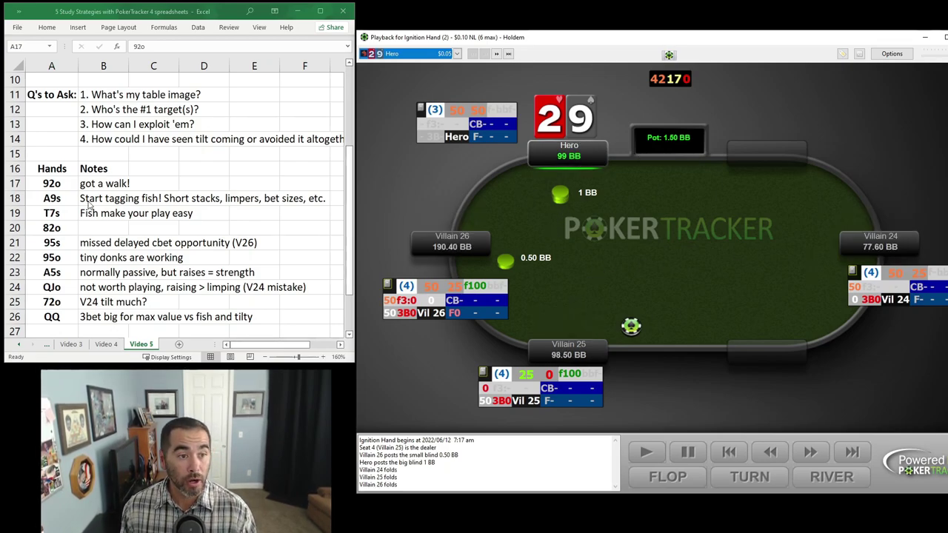
{"action": "left_click", "coordinate": [76, 194]}
{"action": "left_click", "coordinate": [76, 195]}
{"action": "left_click", "coordinate": [589, 272]}
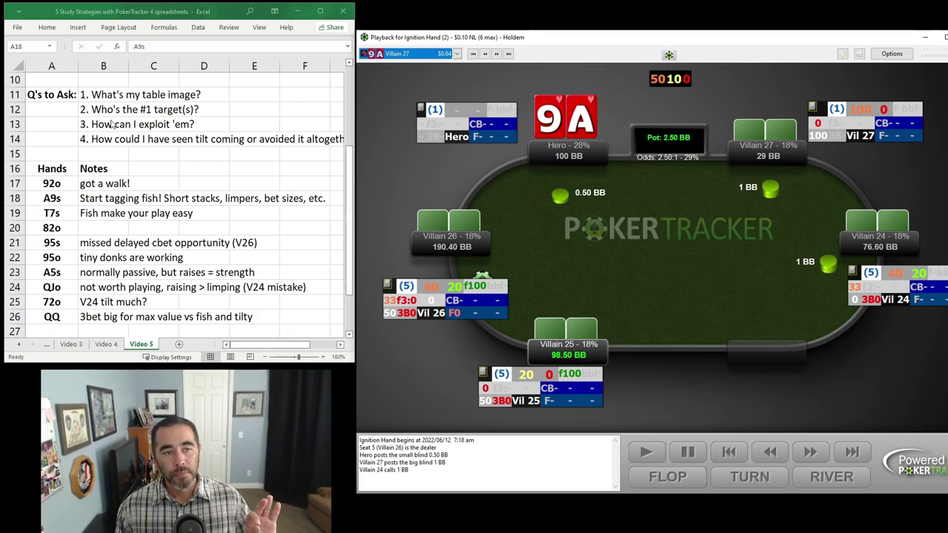
Step: Tag Villain 24 with the Green colour in his player notes and save it
{"action": "left_click", "coordinate": [853, 272]}
{"action": "left_click", "coordinate": [794, 289]}
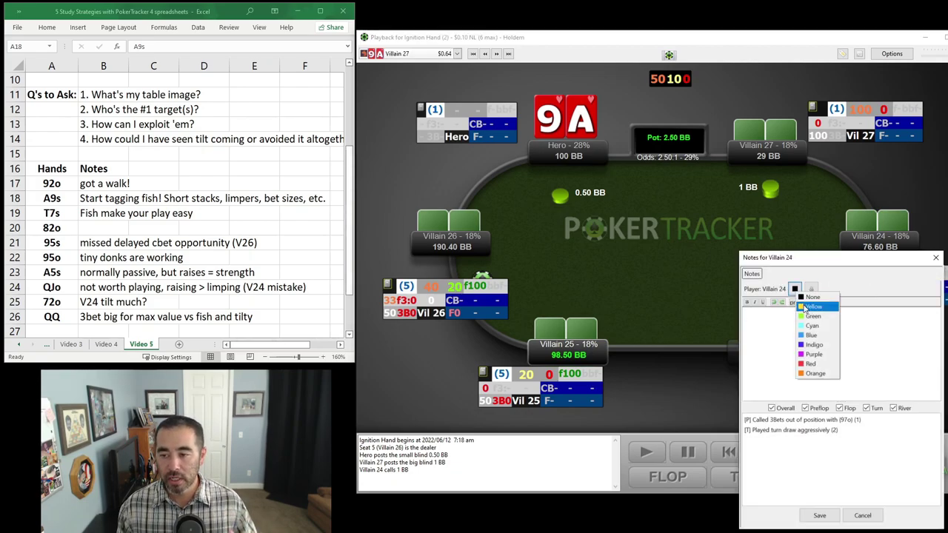
{"action": "left_click", "coordinate": [811, 317]}
{"action": "left_click", "coordinate": [815, 514]}
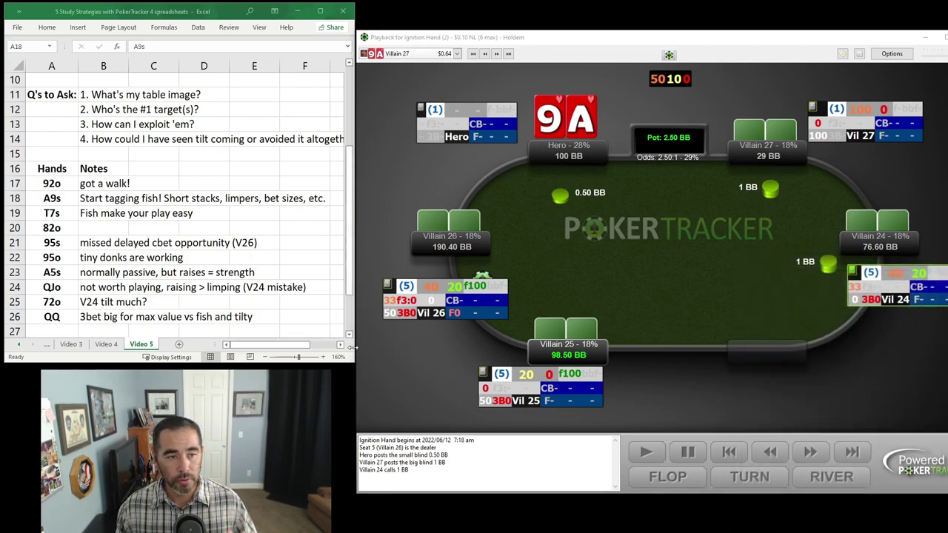
{"action": "left_click", "coordinate": [106, 199]}
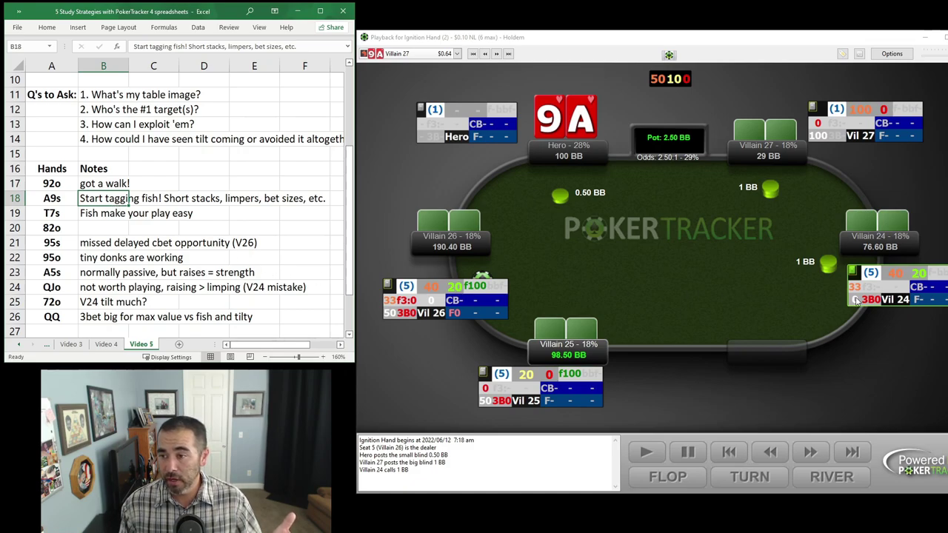
Step: Move Villain 24's HUD stats panel below the table, then back beside his seat
{"action": "left_click_drag", "start_coordinate": [855, 300], "coordinate": [632, 440]}
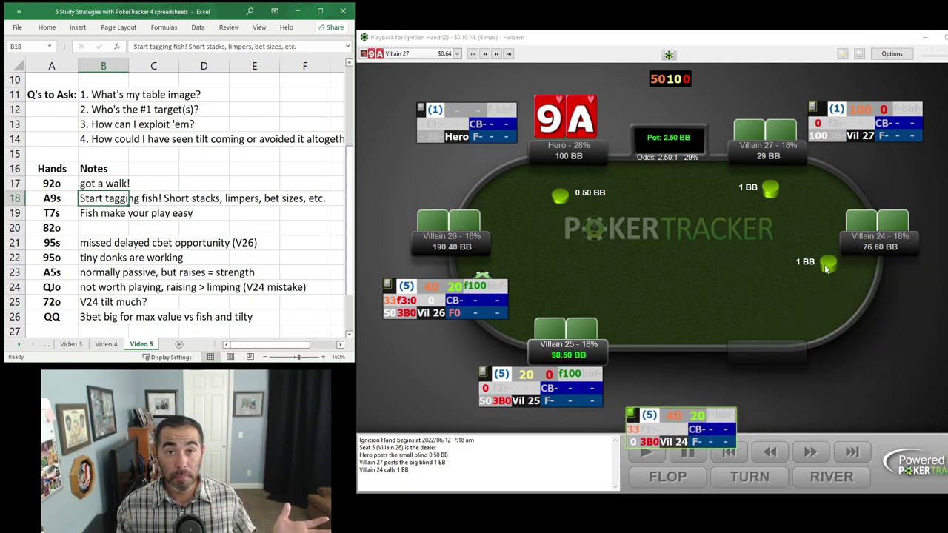
{"action": "left_click_drag", "start_coordinate": [697, 420], "coordinate": [892, 291]}
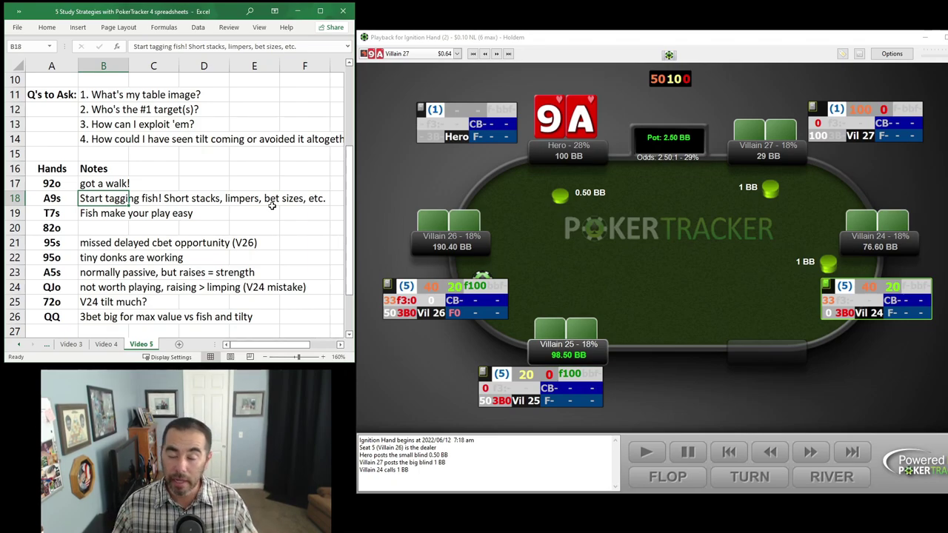
{"action": "left_click", "coordinate": [571, 234]}
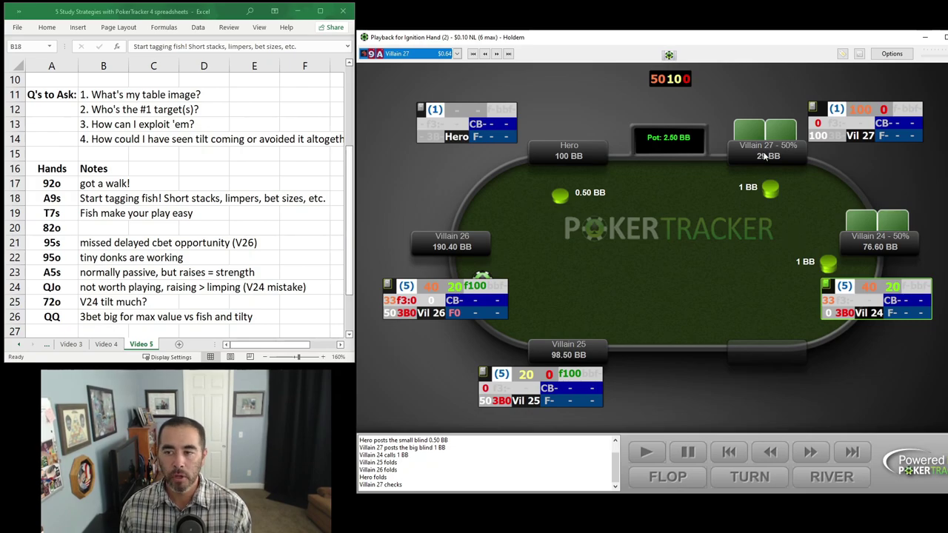
Step: Tag Villain 27 with the Green colour in his player notes and save it
{"action": "left_click", "coordinate": [812, 106]}
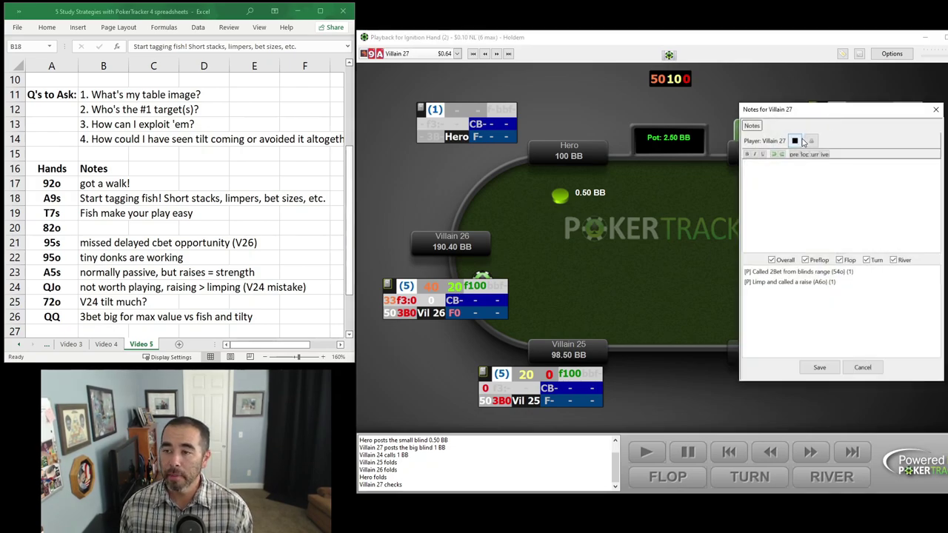
{"action": "left_click", "coordinate": [795, 141]}
{"action": "left_click", "coordinate": [815, 168]}
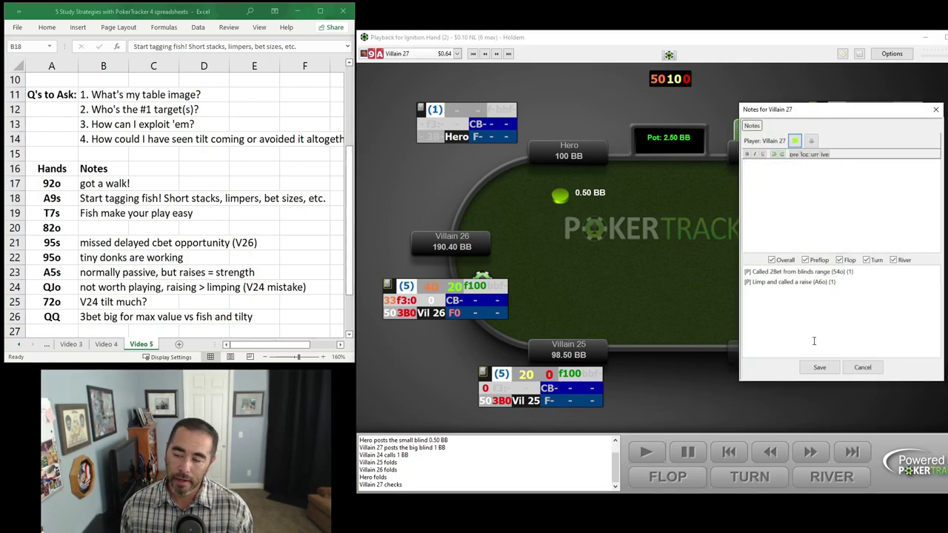
{"action": "left_click", "coordinate": [819, 367]}
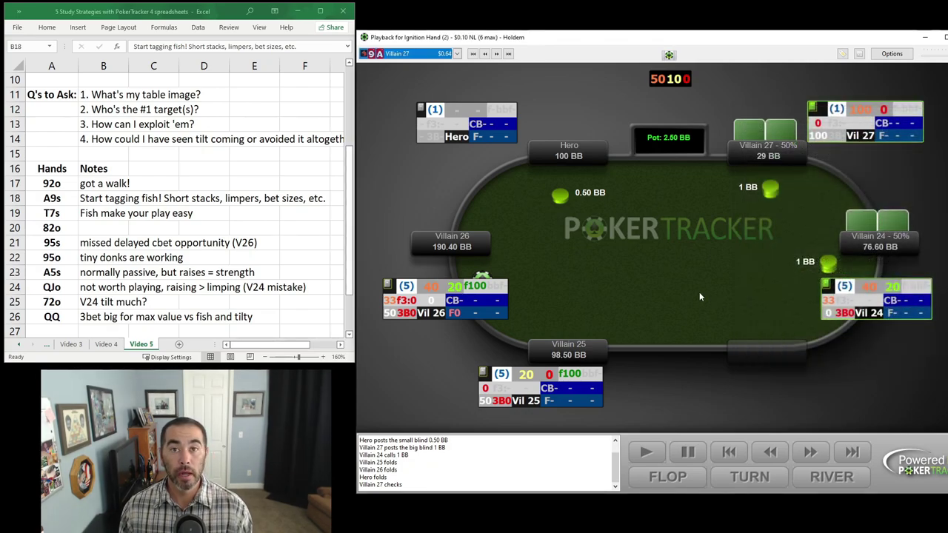